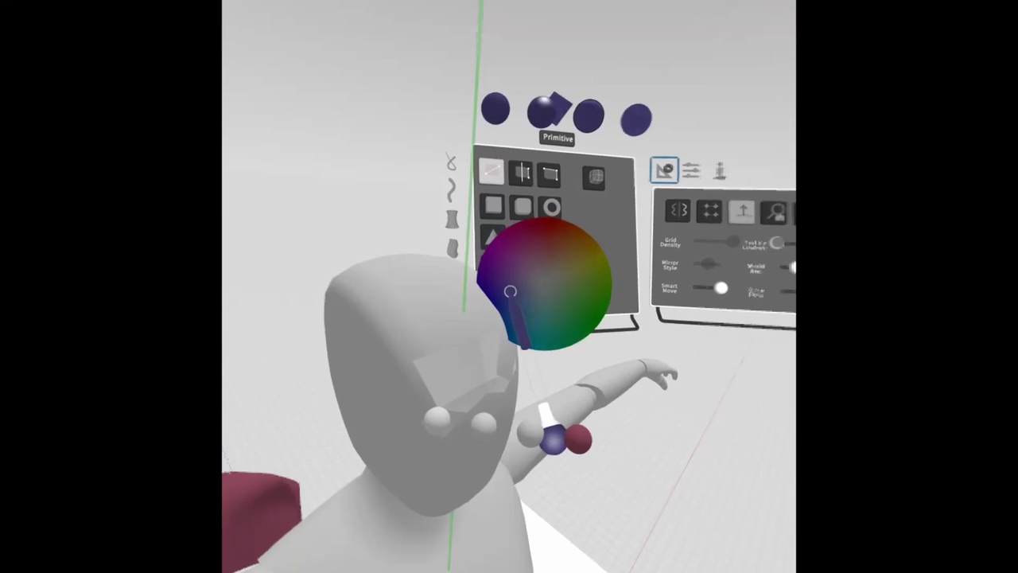
Step: Choose the plane primitive in saturated purple and place it across the mannequin's face
{"action": "left_click", "coordinate": [510, 292]}
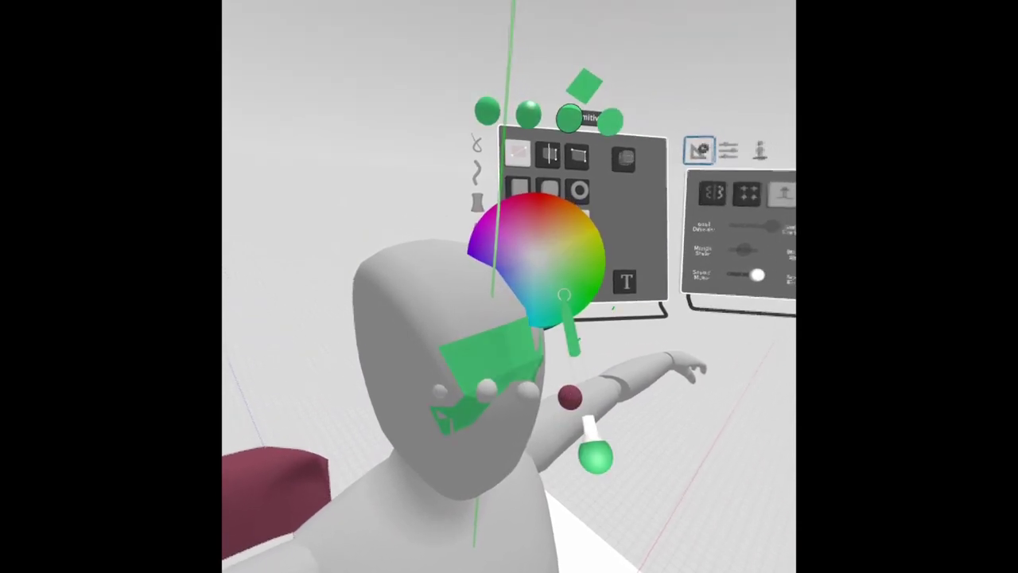
{"action": "left_click_drag", "start_coordinate": [527, 263], "coordinate": [503, 257]}
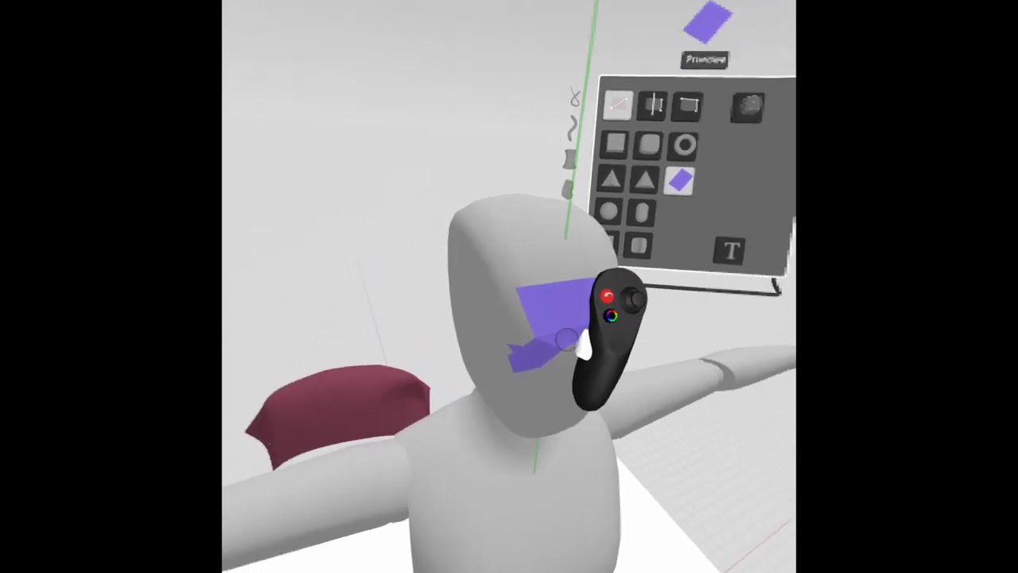
Step: Select the purple plane to show its control points and switch Subdivision Level on
{"action": "left_click", "coordinate": [584, 346]}
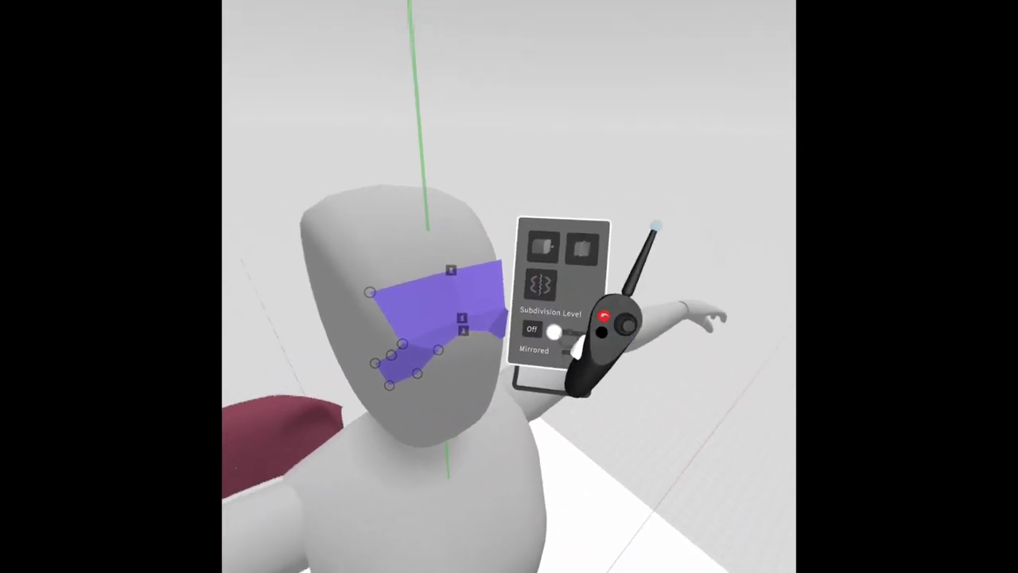
{"action": "left_click", "coordinate": [568, 333]}
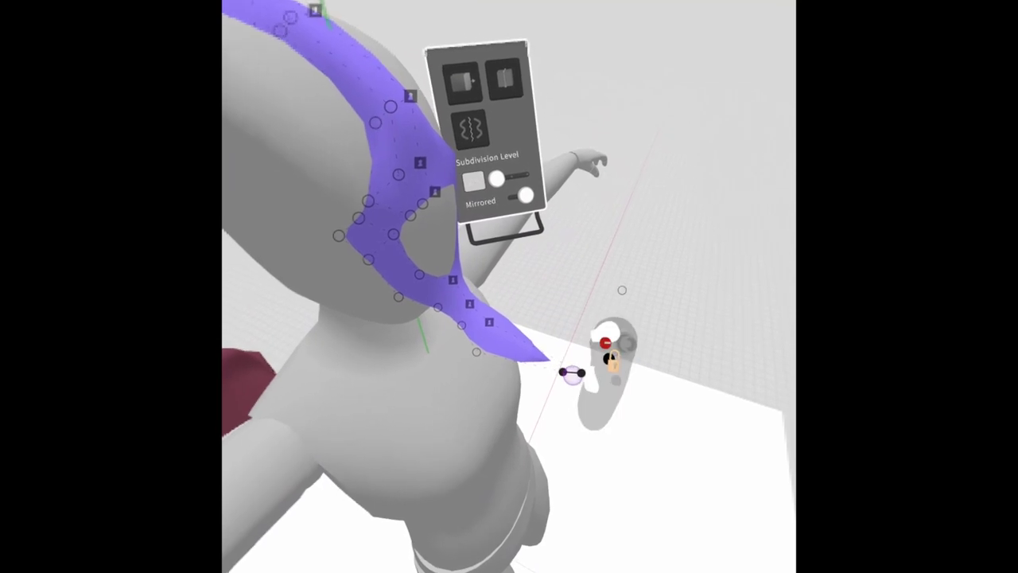
Step: Pull the purple surface's trailing end in so it wraps around the back of the head
{"action": "left_click_drag", "start_coordinate": [565, 372], "coordinate": [576, 413]}
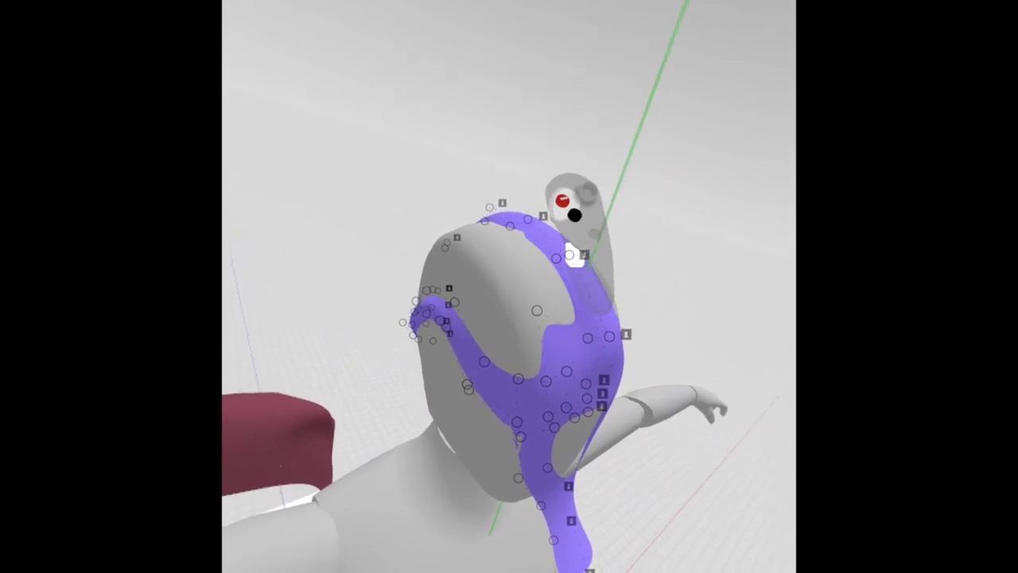
Step: Drag the hood's control points outward to cover the crown and back of the head
{"action": "left_click_drag", "start_coordinate": [547, 254], "coordinate": [577, 325]}
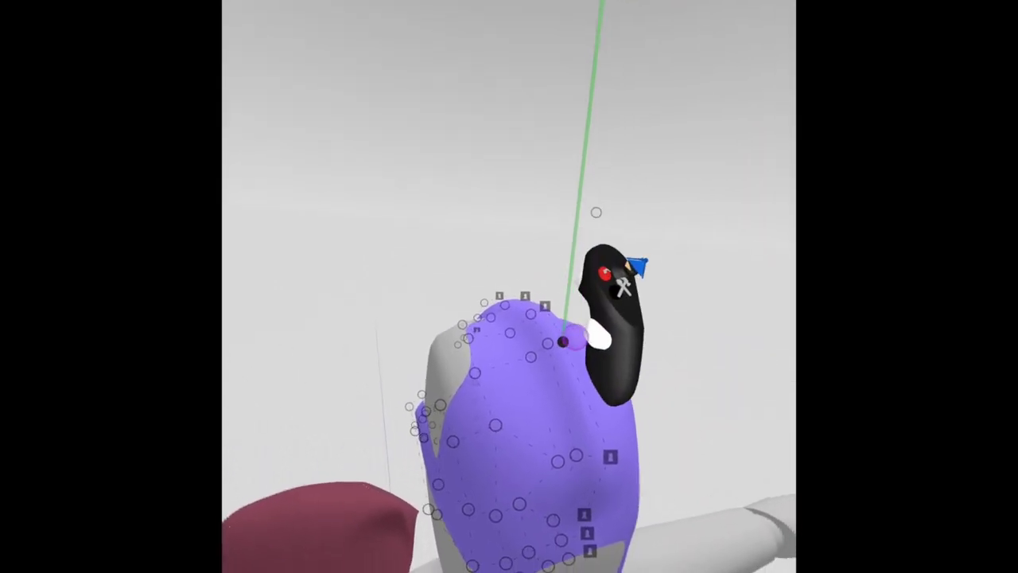
Step: Lock a hood control point and refit the remaining points around the head and shoulders
{"action": "left_click", "coordinate": [559, 334]}
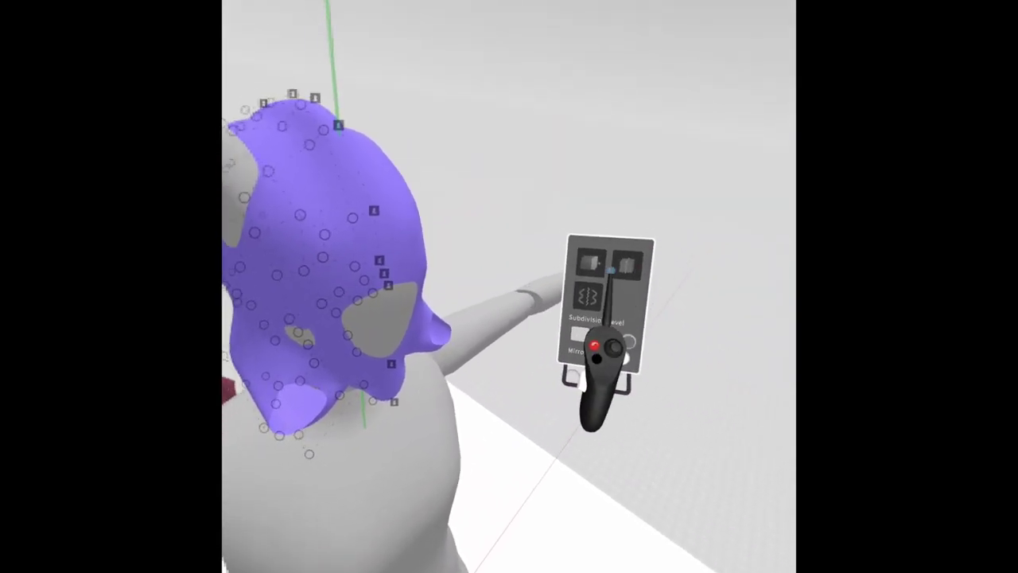
Step: Turn on Select Loops and pick an edge loop on the hood near the neck
{"action": "left_click", "coordinate": [610, 270]}
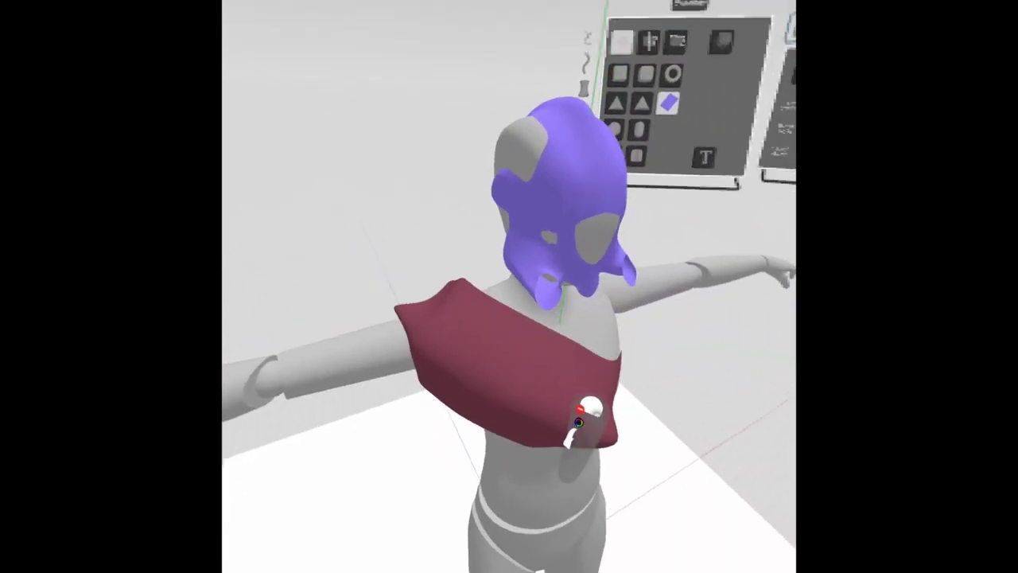
Step: Move the maroon cloth from the chest onto the shoulder so it hangs beside the arm
{"action": "left_click_drag", "start_coordinate": [577, 342], "coordinate": [606, 294]}
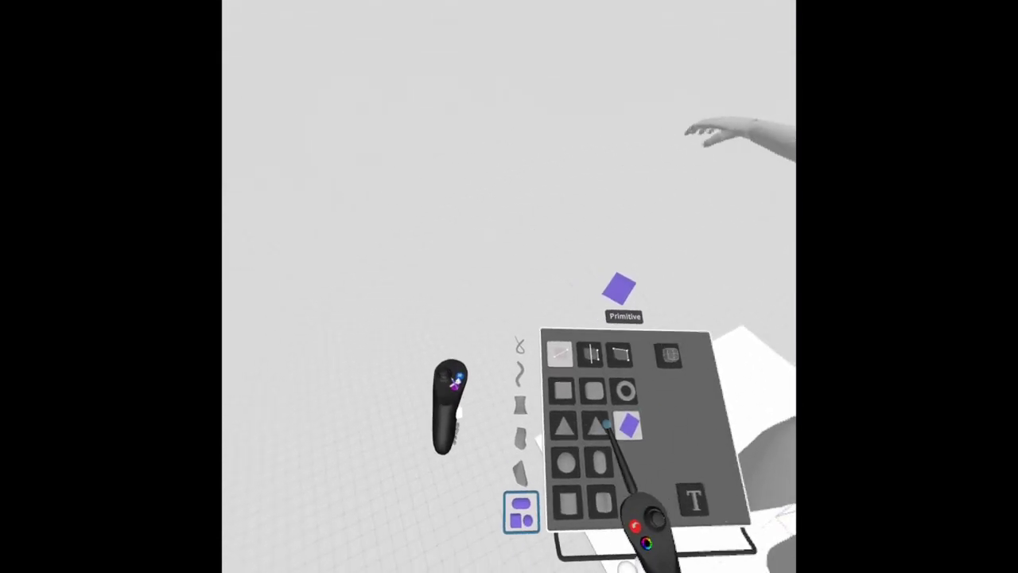
Step: Bring up the Save panel with Save on Local from the main menu's Mannequin tab
{"action": "left_click", "coordinate": [514, 467]}
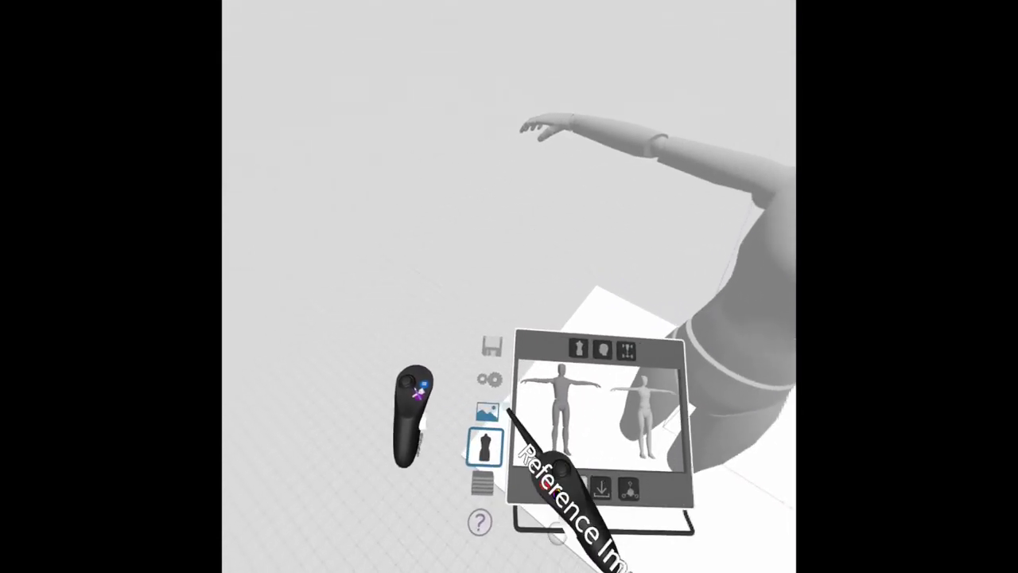
{"action": "left_click", "coordinate": [487, 344]}
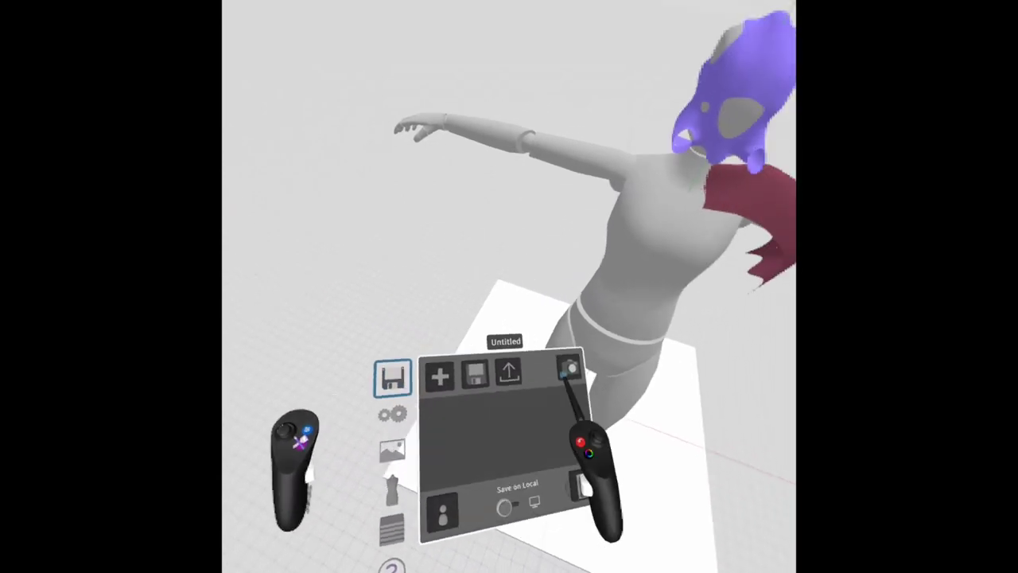